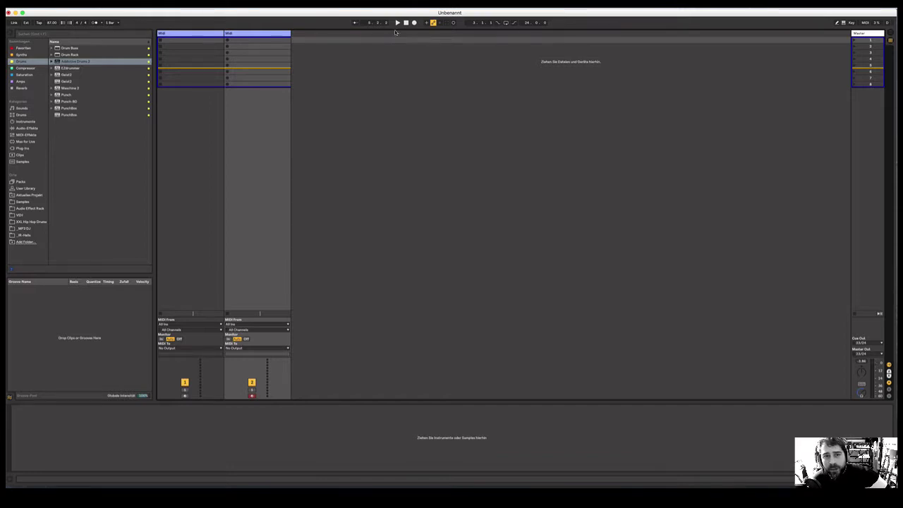
- Load Geist2 from the browser's Drums category onto MIDI track 1
{"action": "left_click", "coordinate": [210, 34]}
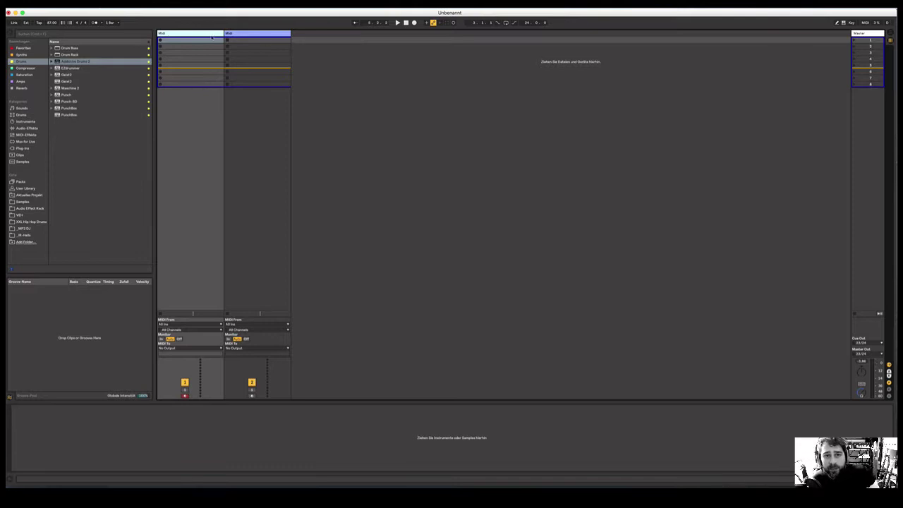
{"action": "left_click", "coordinate": [262, 31]}
{"action": "left_click", "coordinate": [216, 34]}
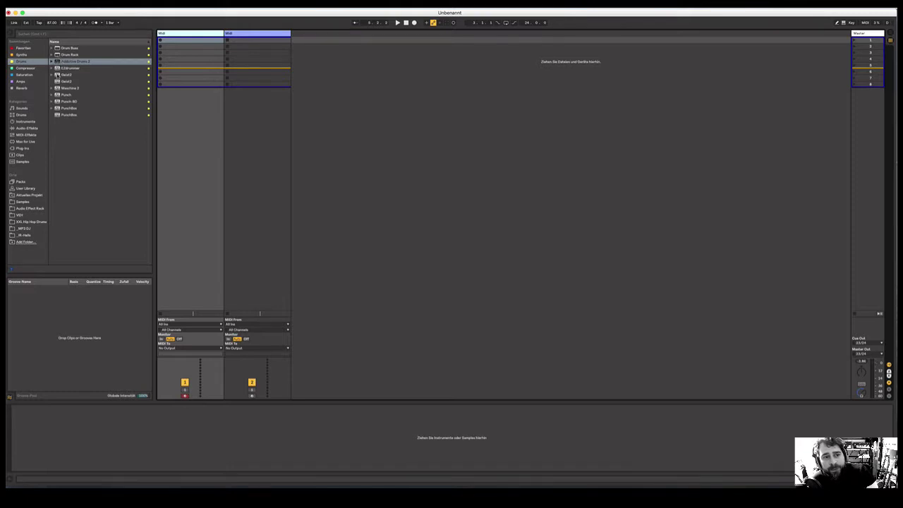
{"action": "left_click", "coordinate": [59, 74]}
{"action": "left_click", "coordinate": [57, 82]}
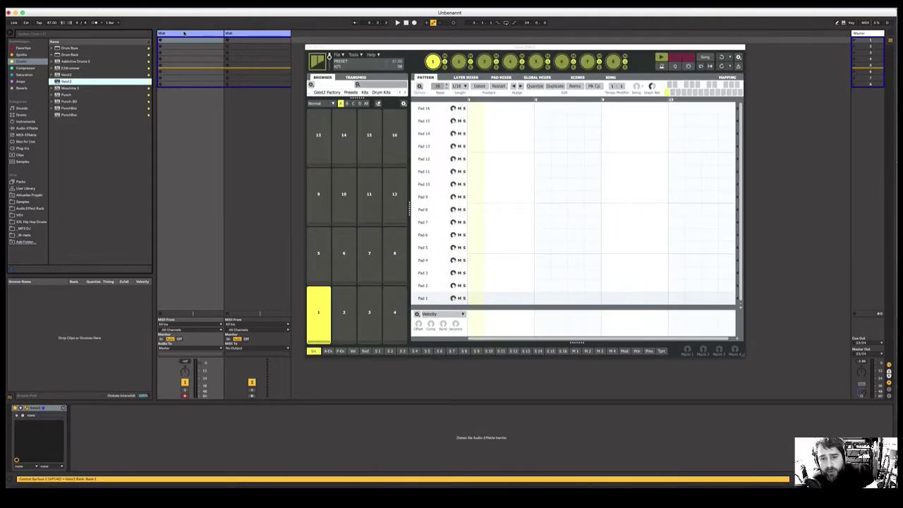
- Reveal and then collapse Geist2's browser pane, moving its window down and right
{"action": "left_click_drag", "start_coordinate": [357, 99], "coordinate": [368, 298]}
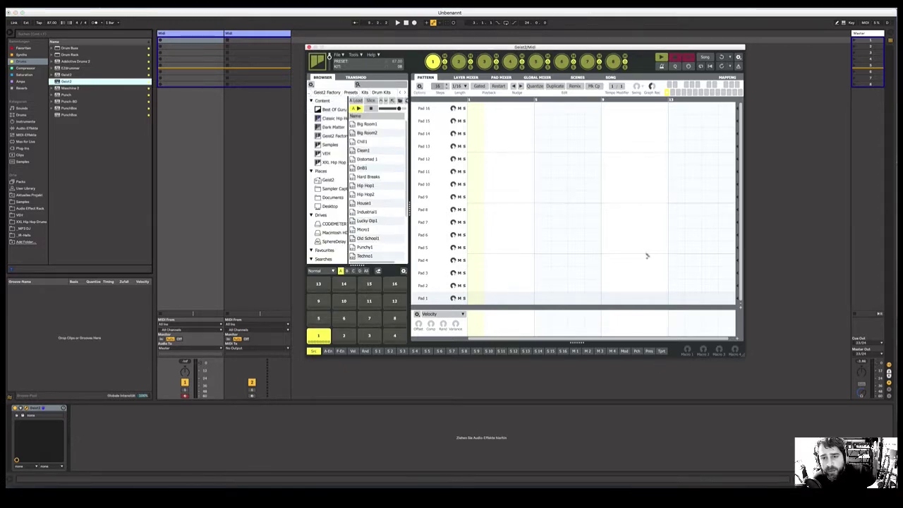
{"action": "left_click_drag", "start_coordinate": [546, 48], "coordinate": [572, 102]}
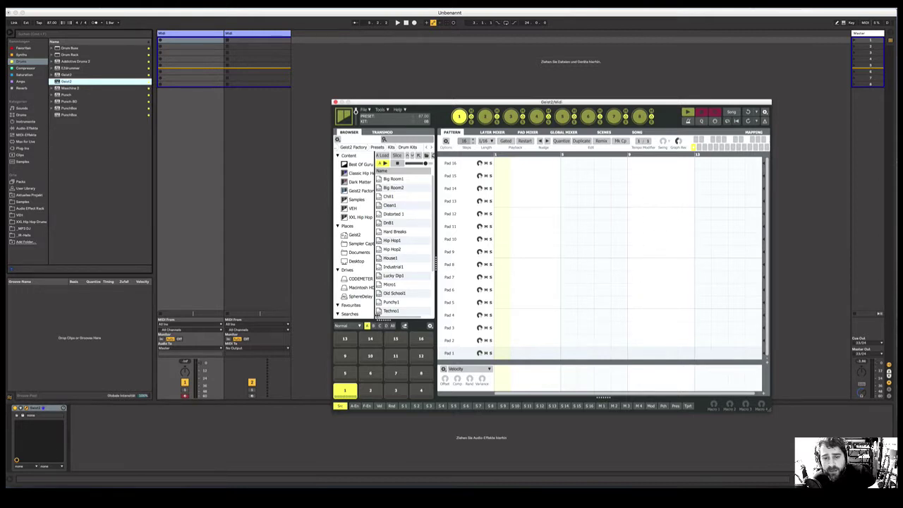
{"action": "left_click_drag", "start_coordinate": [387, 322], "coordinate": [365, 134]}
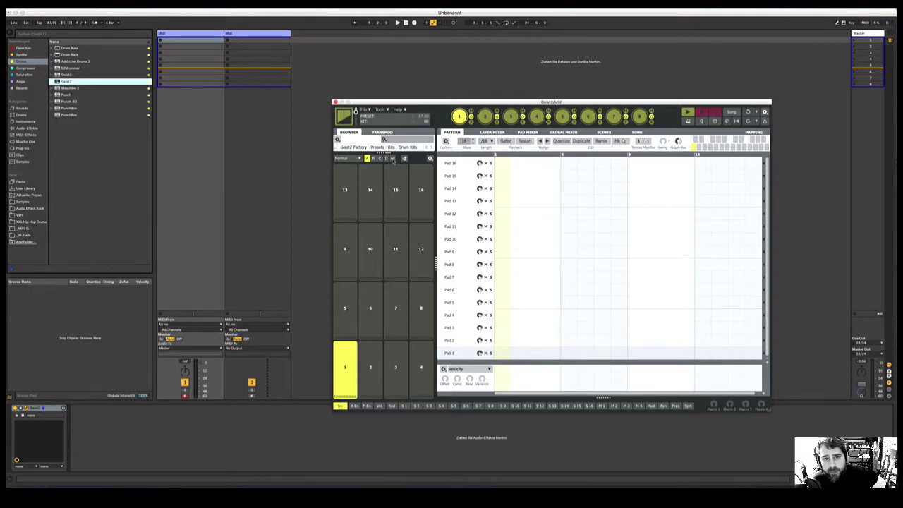
- Switch Geist2's pad bank to All so all 64 pads show as an 8x8 grid
{"action": "left_click", "coordinate": [393, 159]}
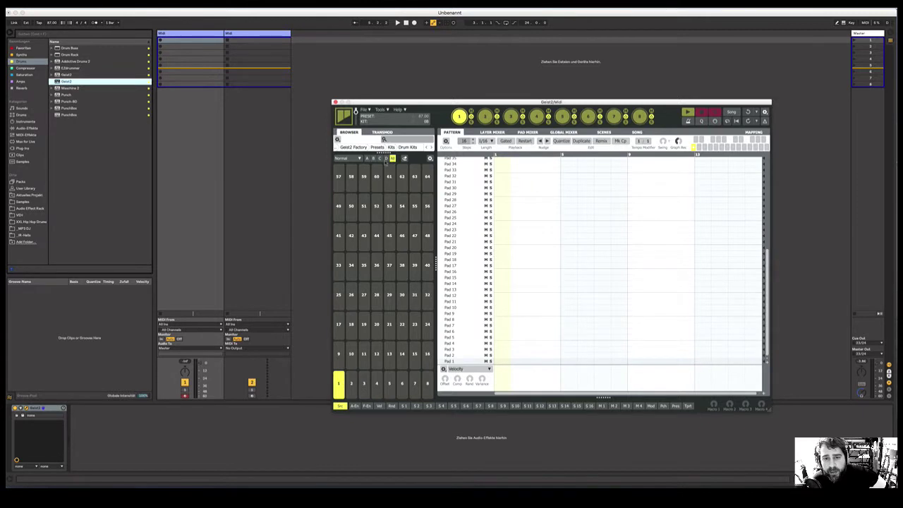
{"action": "left_click", "coordinate": [367, 159]}
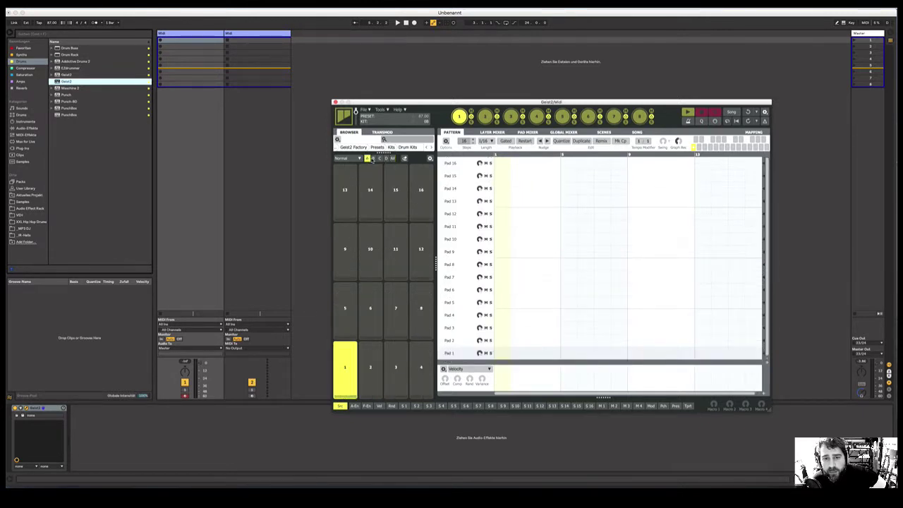
{"action": "left_click", "coordinate": [393, 159]}
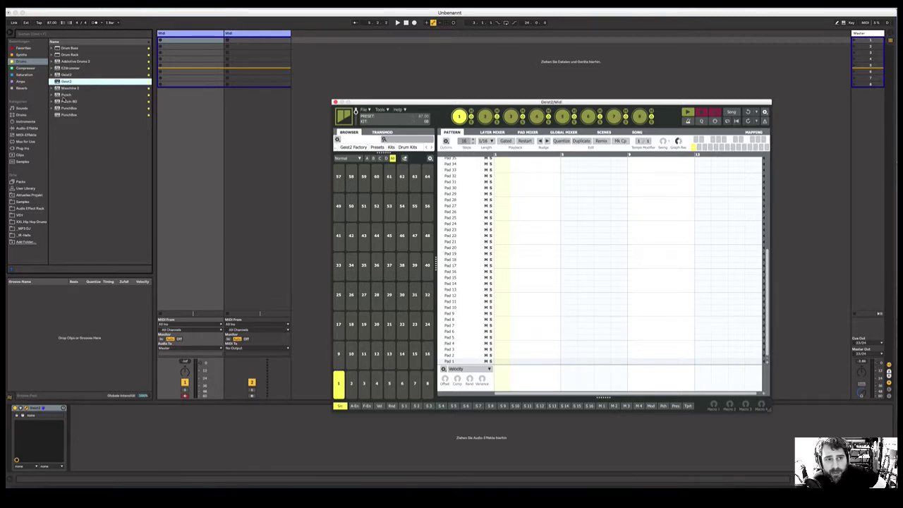
- Drag Addictive Drums 2 onto MIDI track 2, leaving its MIDI input at All Ins
{"action": "left_click", "coordinate": [237, 34]}
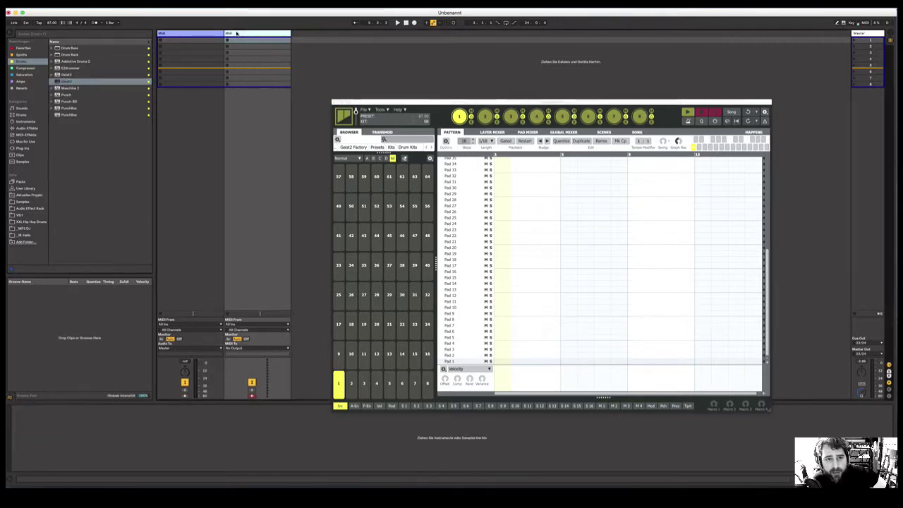
{"action": "left_click_drag", "start_coordinate": [62, 61], "coordinate": [262, 35]}
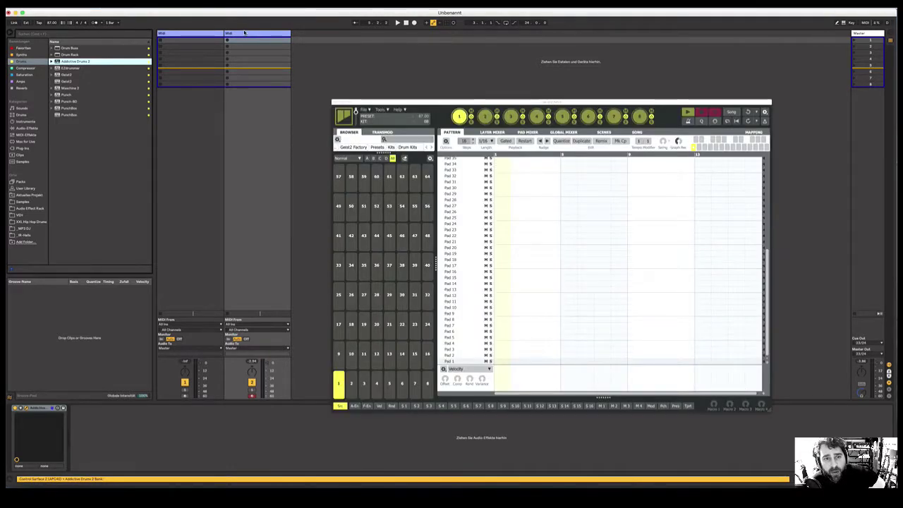
{"action": "left_click", "coordinate": [252, 325]}
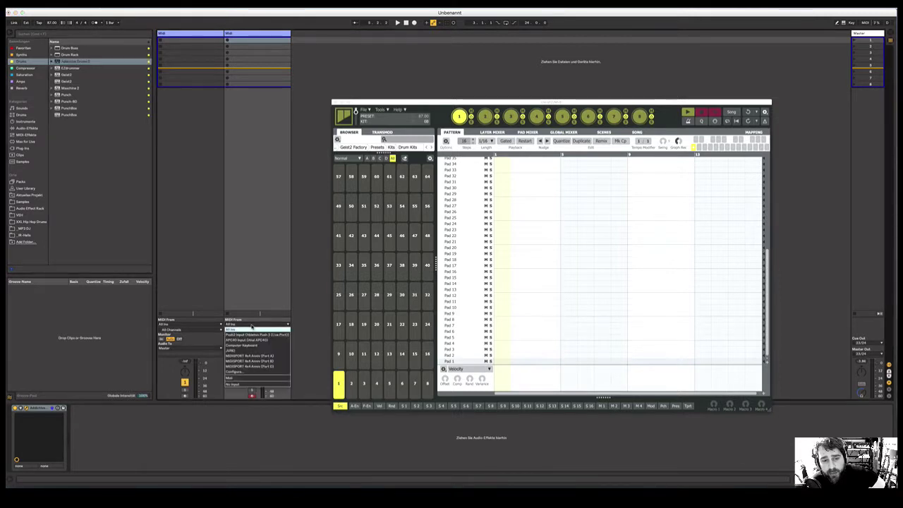
{"action": "left_click", "coordinate": [252, 328]}
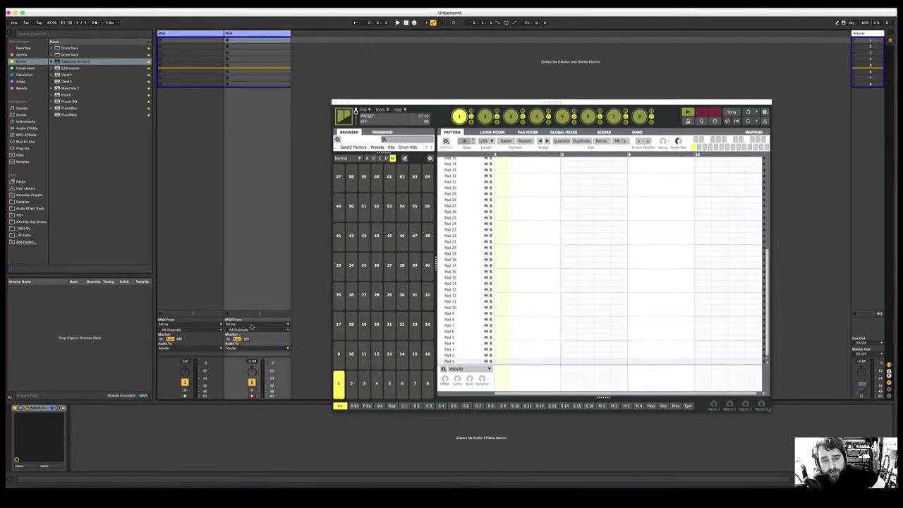
{"action": "left_click", "coordinate": [175, 33]}
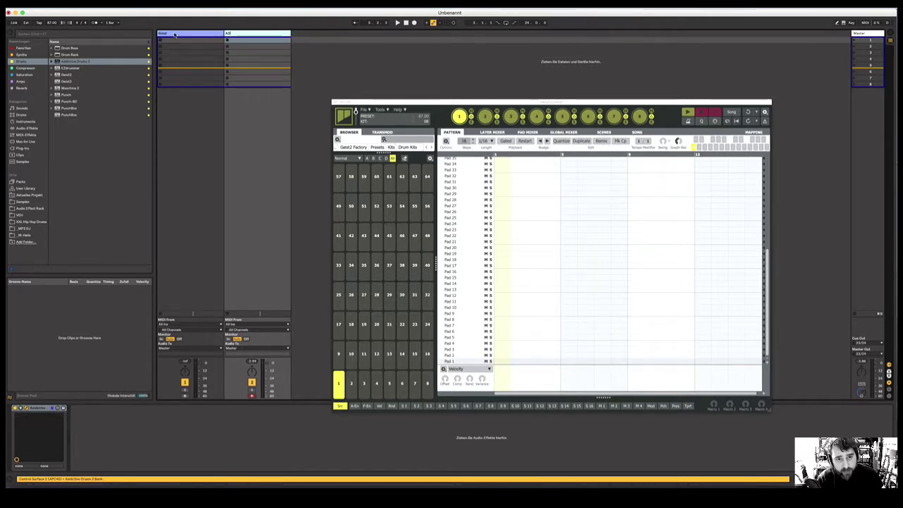
- Set the AD track's MIDI From to Geist with the Geist2 tap point, and Monitor to In
{"action": "left_click", "coordinate": [239, 325]}
{"action": "left_click", "coordinate": [242, 324]}
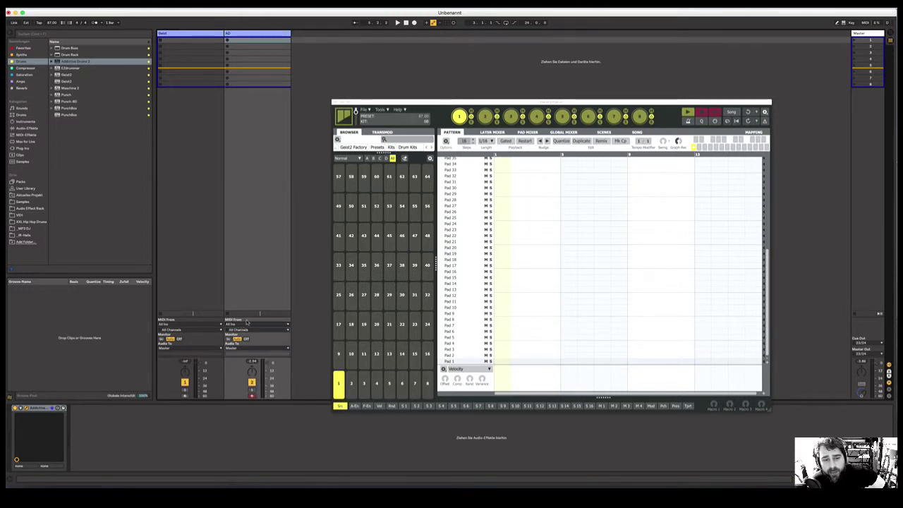
{"action": "left_click", "coordinate": [244, 325]}
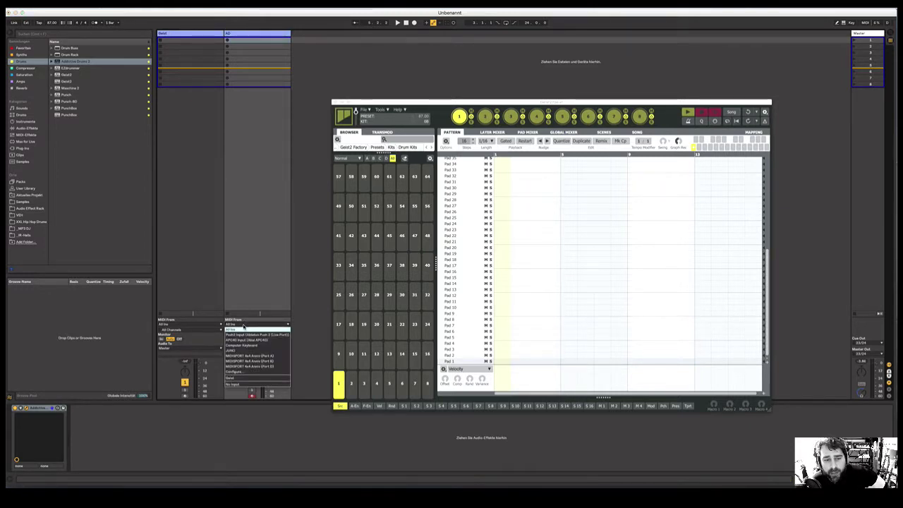
{"action": "left_click", "coordinate": [231, 379]}
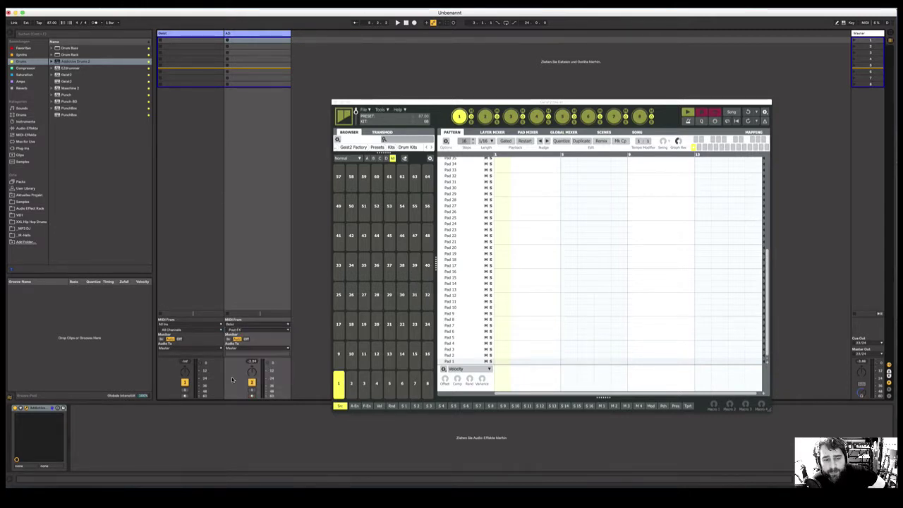
{"action": "left_click", "coordinate": [256, 331]}
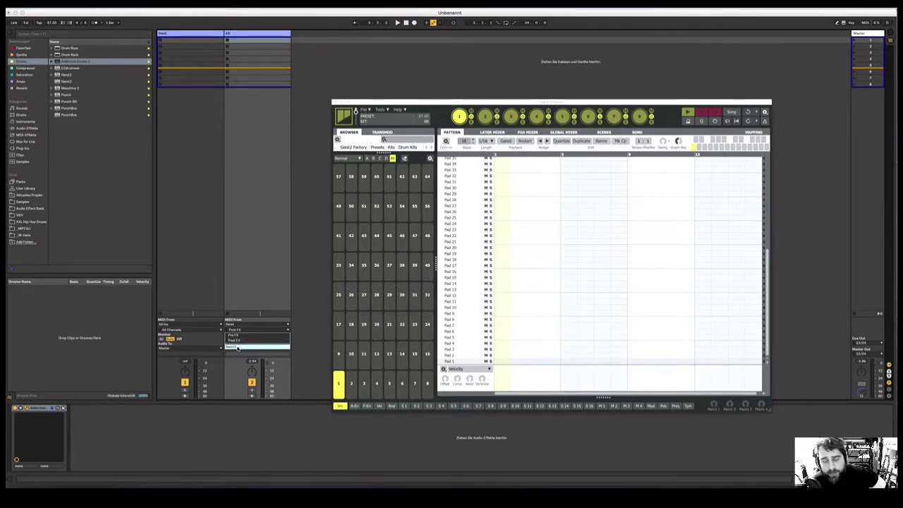
{"action": "left_click", "coordinate": [238, 348]}
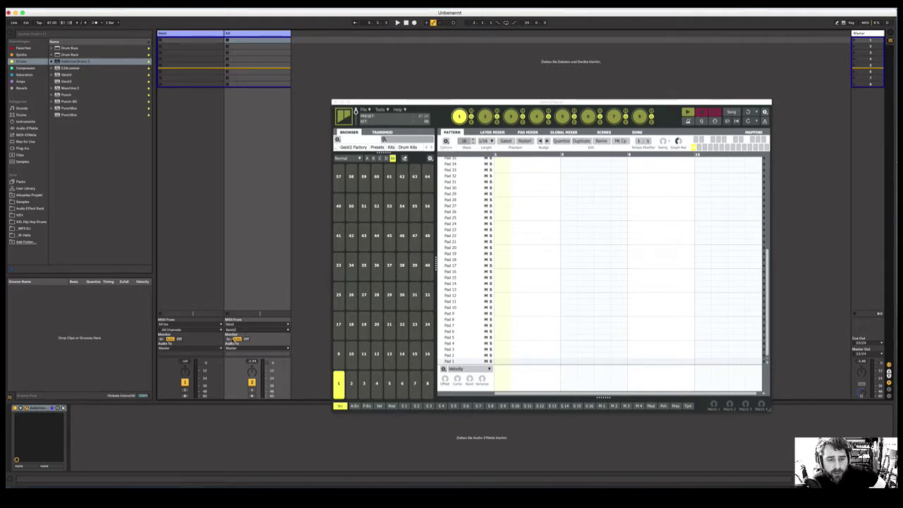
{"action": "left_click", "coordinate": [229, 339]}
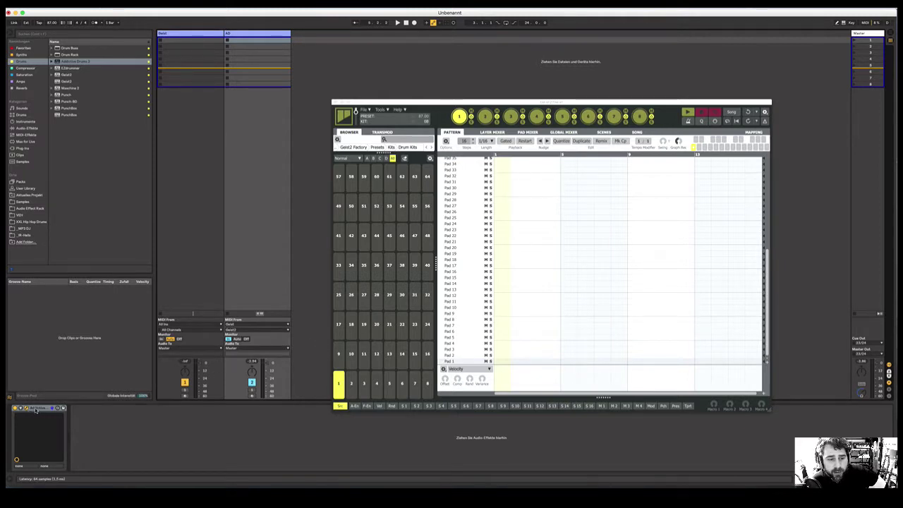
{"action": "left_click", "coordinate": [199, 34]}
- Bring Addictive Drums 2's kit page forward and audition its kick, snare and hi-hat
{"action": "left_click", "coordinate": [227, 33]}
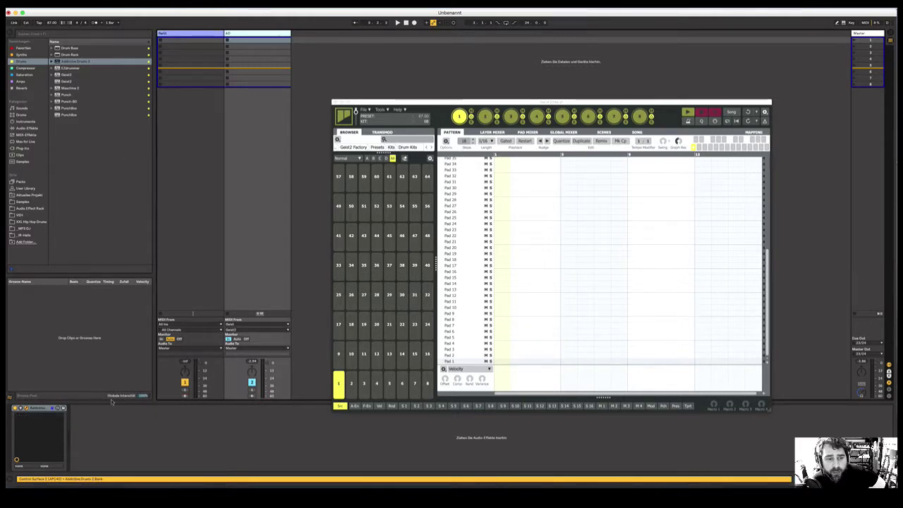
{"action": "left_click_drag", "start_coordinate": [646, 106], "coordinate": [838, 118]}
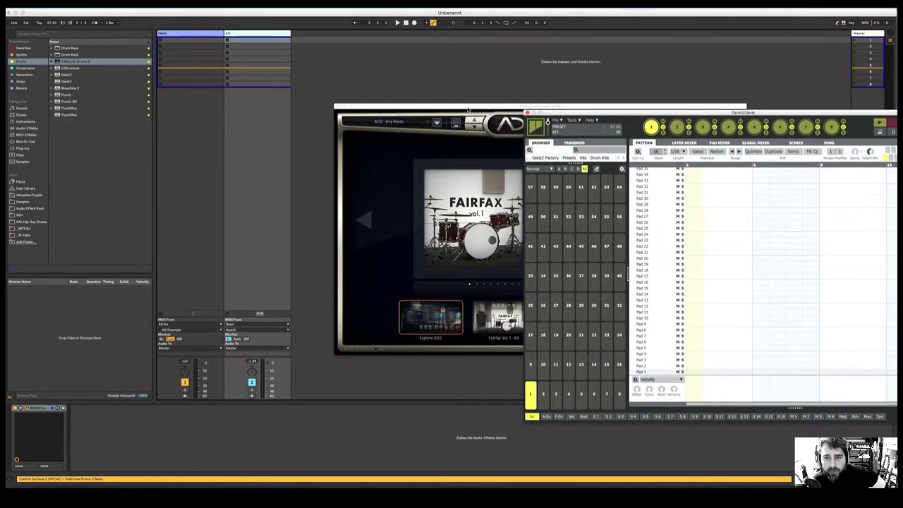
{"action": "left_click_drag", "start_coordinate": [424, 106], "coordinate": [400, 62]}
{"action": "left_click_drag", "start_coordinate": [731, 113], "coordinate": [610, 151]}
{"action": "left_click_drag", "start_coordinate": [648, 64], "coordinate": [653, 40]}
{"action": "left_click", "coordinate": [642, 55]}
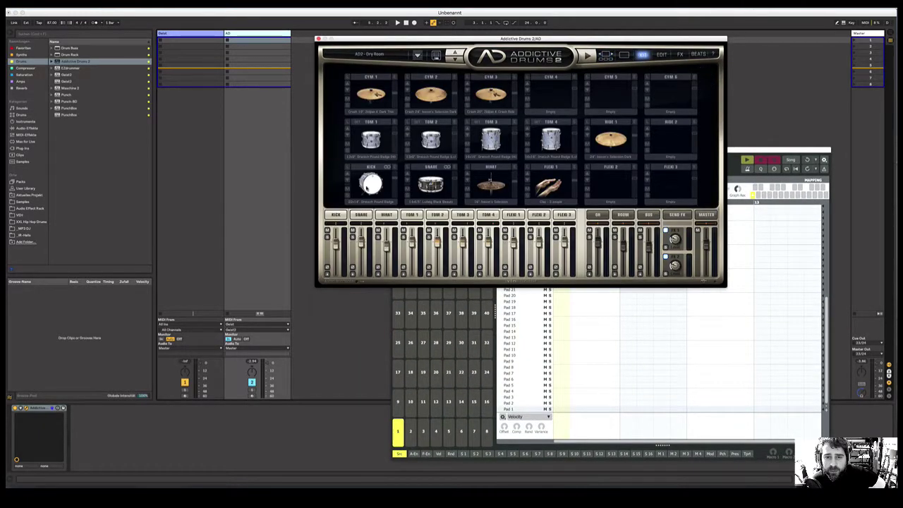
{"action": "left_click", "coordinate": [371, 183]}
{"action": "left_click", "coordinate": [431, 184]}
{"action": "left_click", "coordinate": [492, 185]}
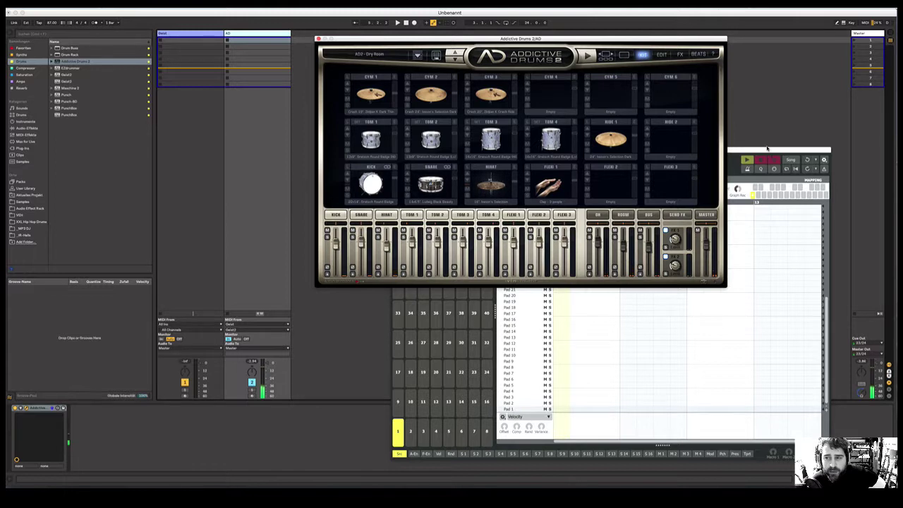
- Audition Geist2 pads 2 through 8, then pads 16, 24, 31, 30 and another
{"action": "left_click", "coordinate": [747, 154]}
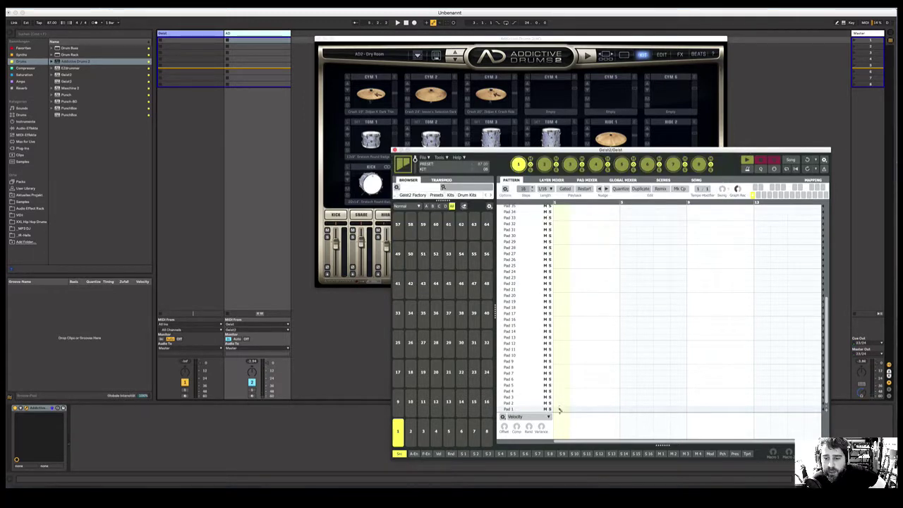
{"action": "left_click", "coordinate": [410, 432]}
{"action": "left_click", "coordinate": [424, 432]}
{"action": "left_click", "coordinate": [436, 432]}
{"action": "left_click", "coordinate": [449, 432]}
{"action": "left_click", "coordinate": [462, 432]}
{"action": "left_click", "coordinate": [474, 432]}
{"action": "left_click", "coordinate": [487, 432]}
{"action": "left_click", "coordinate": [487, 402]}
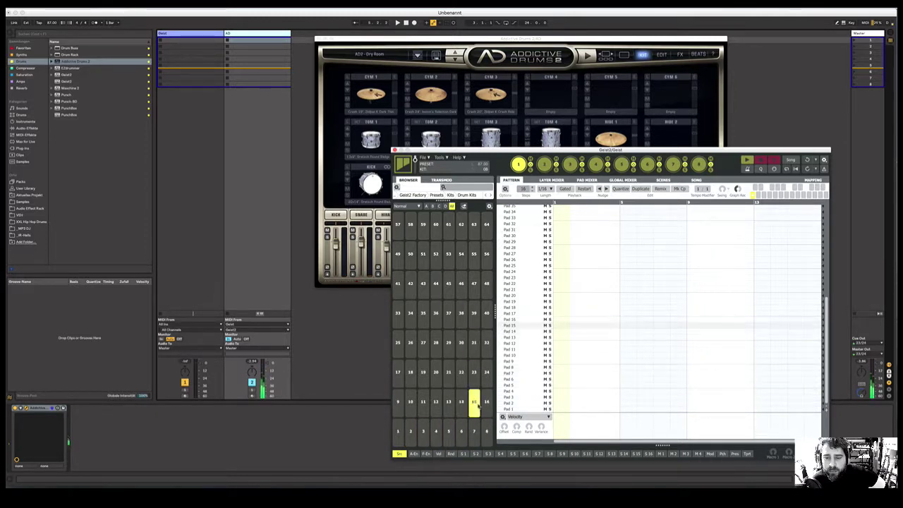
{"action": "left_click", "coordinate": [486, 372]}
{"action": "left_click", "coordinate": [475, 342]}
{"action": "left_click", "coordinate": [462, 343]}
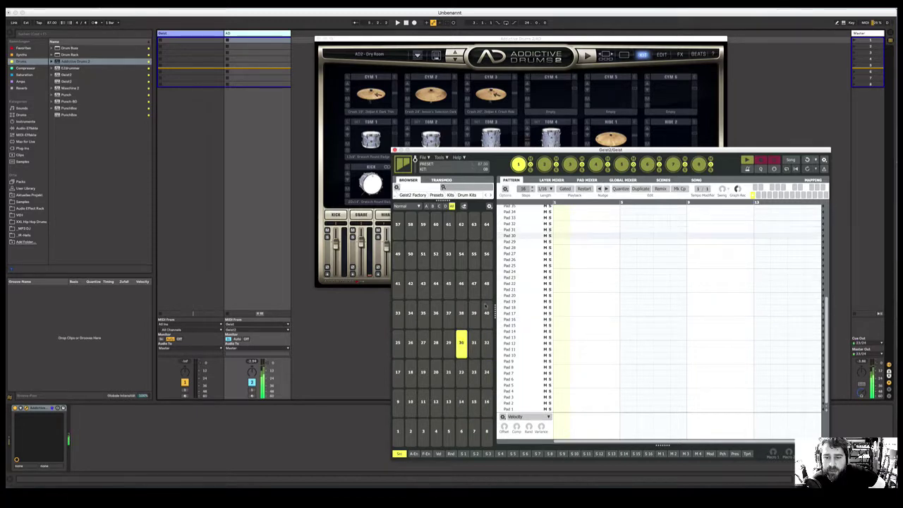
{"action": "left_click", "coordinate": [437, 316]}
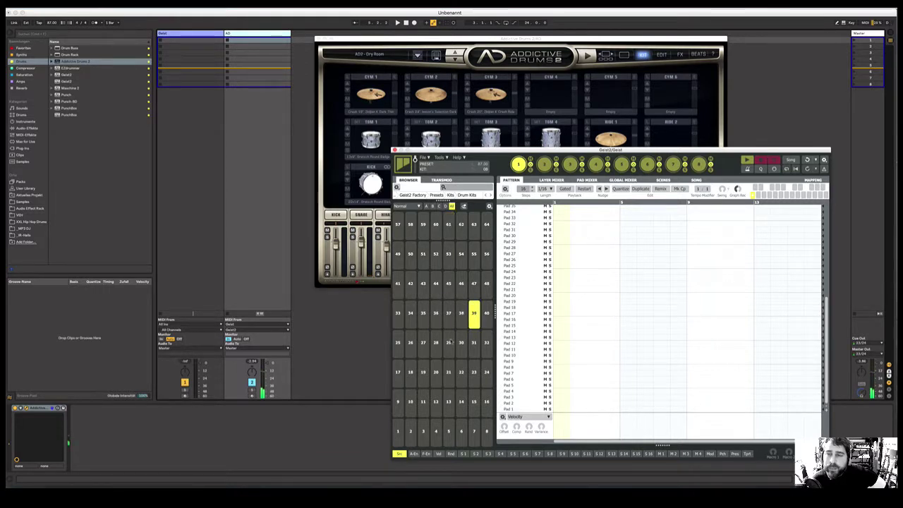
- Place Pad 1 notes on steps 1 and 9 plus two Pad 2 notes, with playback started
{"action": "left_click", "coordinate": [570, 39]}
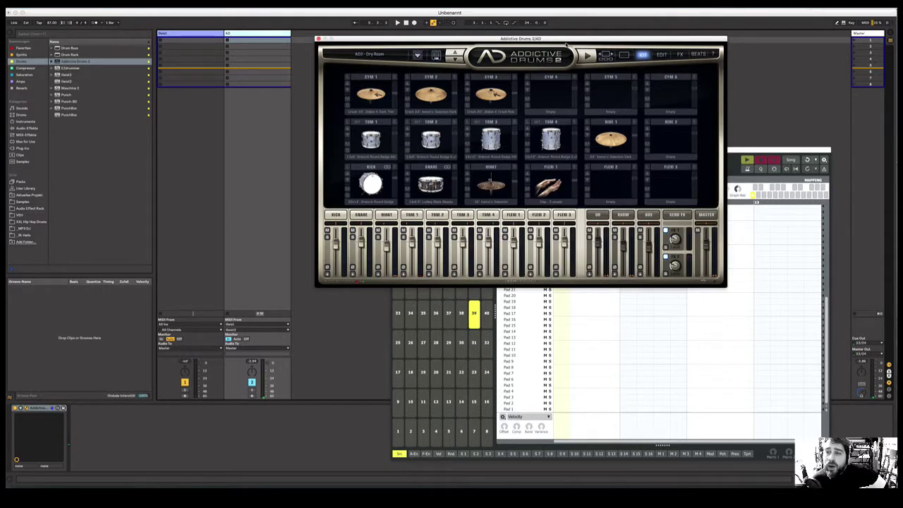
{"action": "left_click", "coordinate": [747, 151]}
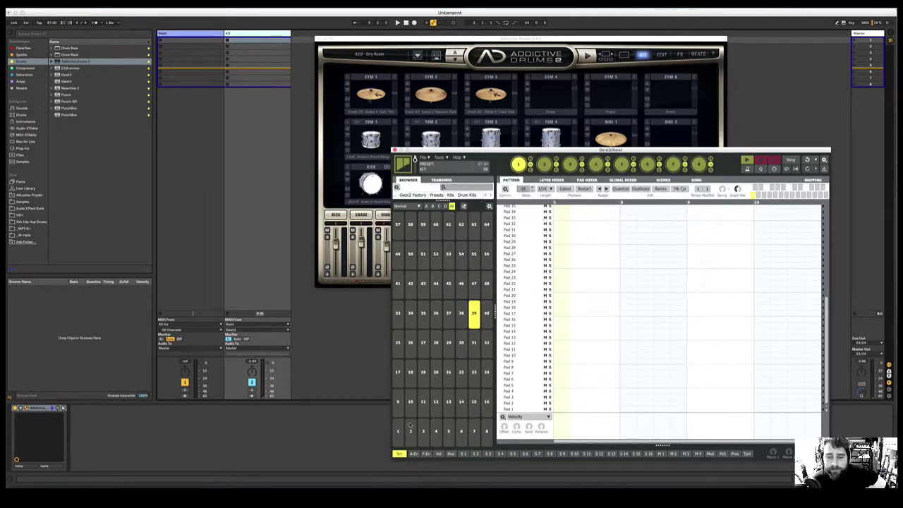
{"action": "left_click", "coordinate": [562, 411]}
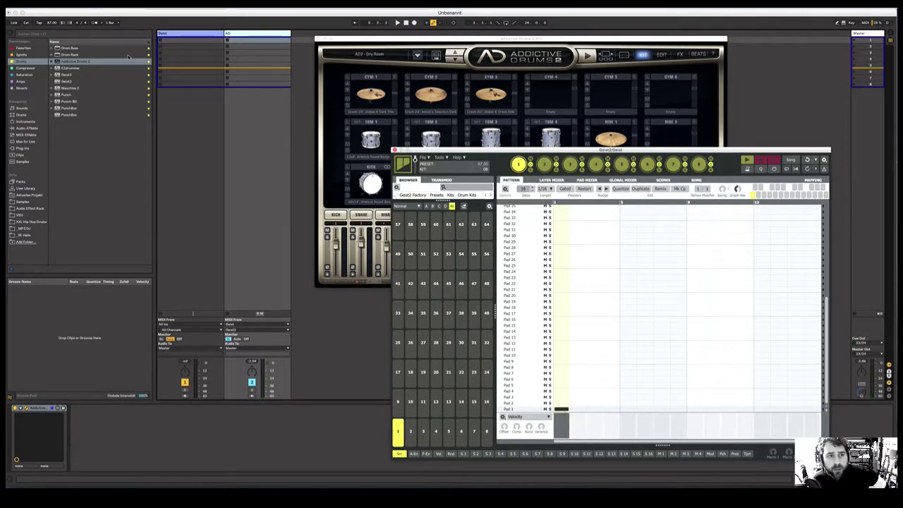
{"action": "left_click", "coordinate": [661, 410]}
{"action": "key", "text": "space"}
{"action": "left_click", "coordinate": [628, 403]}
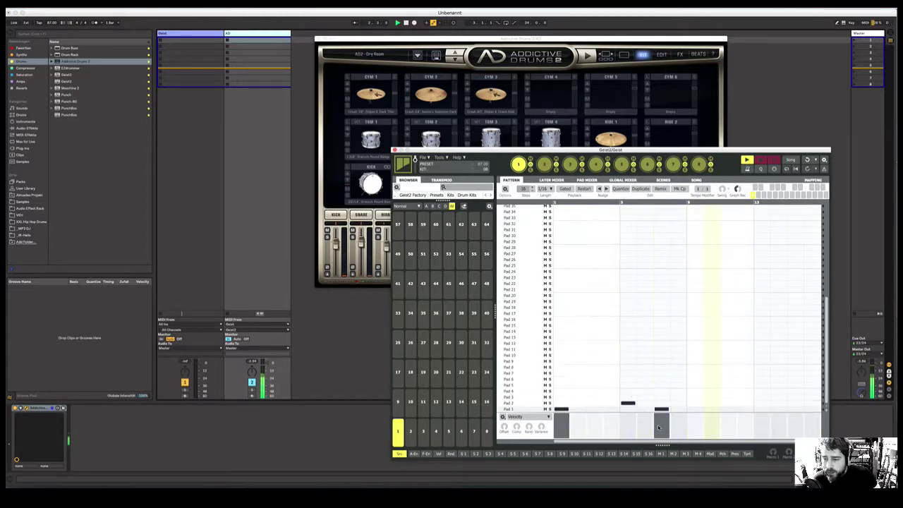
{"action": "left_click", "coordinate": [761, 403]}
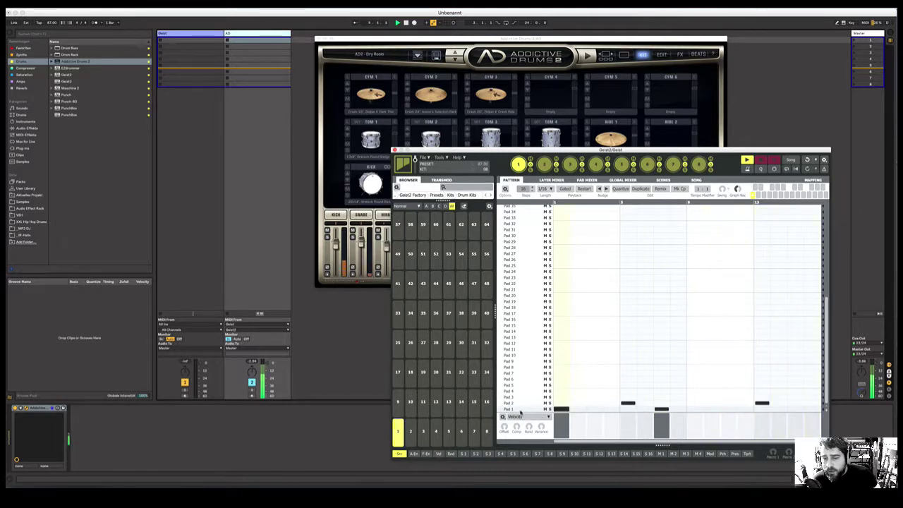
- Add a Pad 1 note at step 6, shifted +0.38 step late with velocity lowered to about a third
{"action": "left_click", "coordinate": [646, 409]}
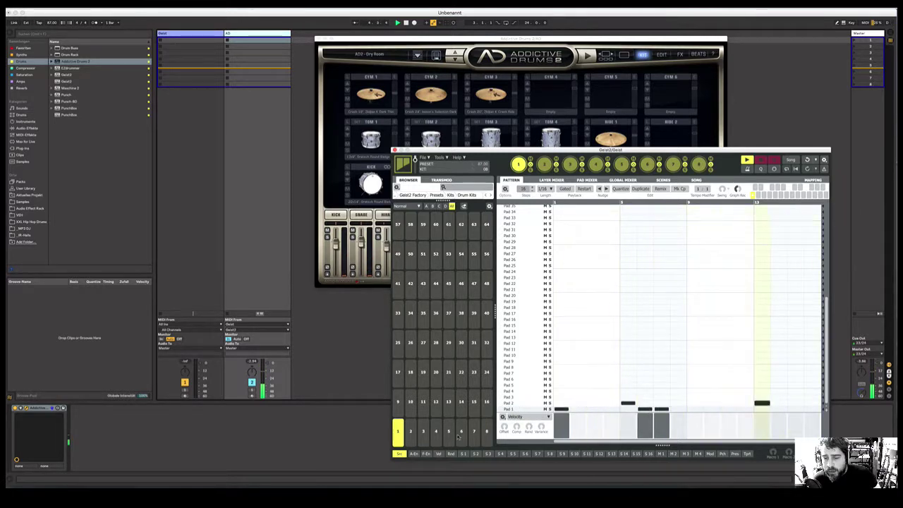
{"action": "left_click", "coordinate": [526, 417]}
{"action": "mouse_move", "coordinate": [542, 407]}
{"action": "left_click", "coordinate": [522, 342]}
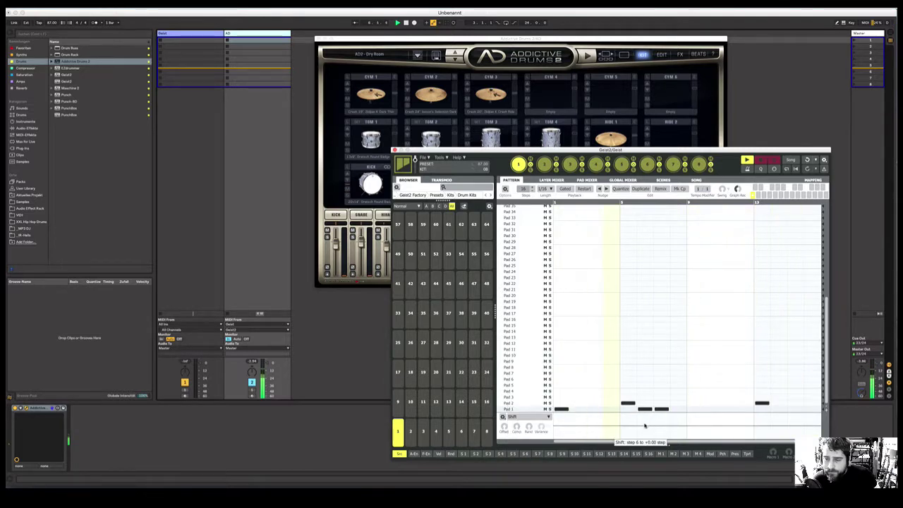
{"action": "left_click_drag", "start_coordinate": [644, 426], "coordinate": [645, 424]}
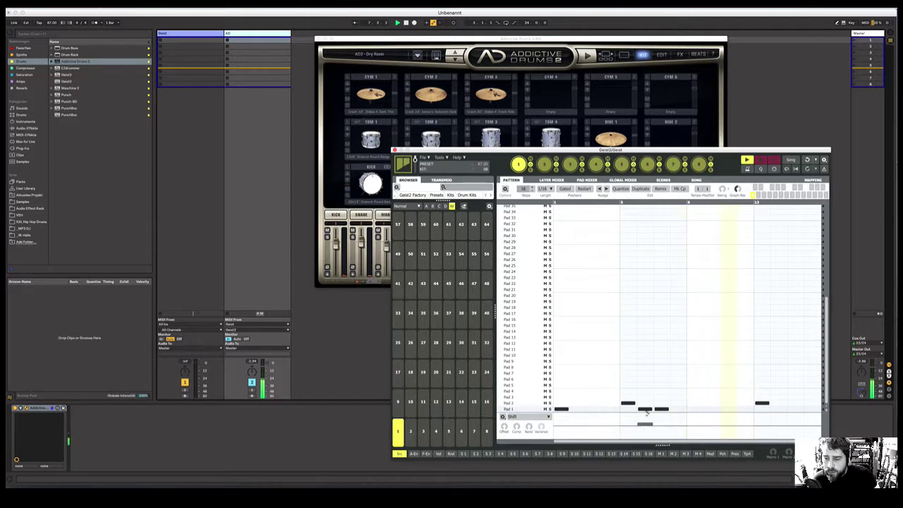
{"action": "left_click", "coordinate": [540, 418]}
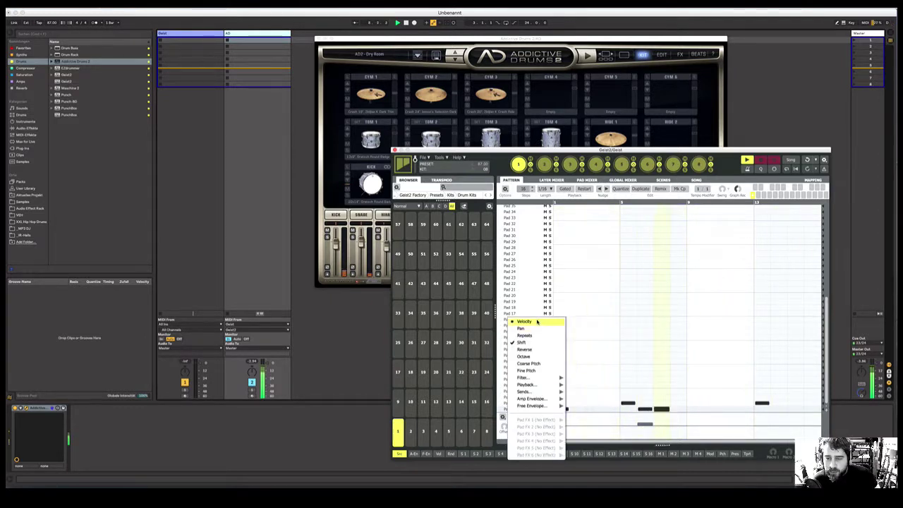
{"action": "left_click", "coordinate": [526, 322]}
{"action": "left_click_drag", "start_coordinate": [646, 413], "coordinate": [646, 426]}
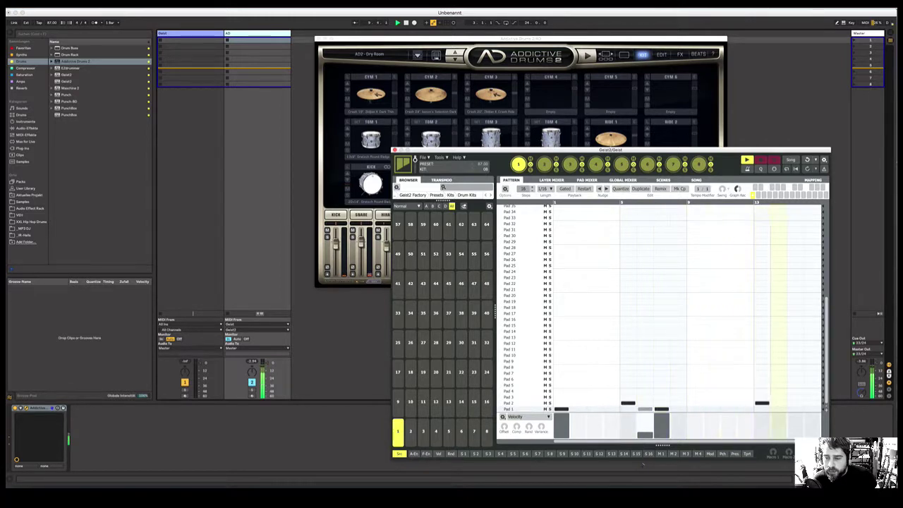
- Add a soft Pad 1 note at step 16 and shift it slightly late
{"action": "left_click", "coordinate": [813, 410]}
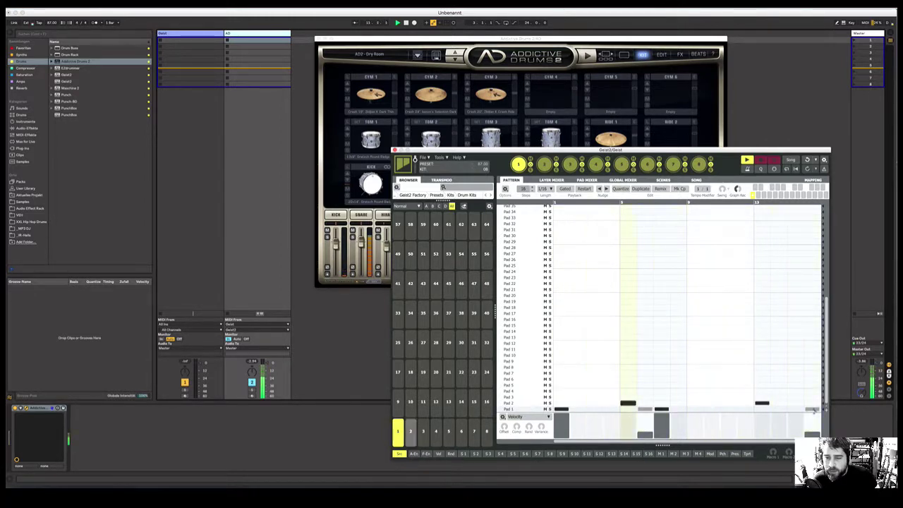
{"action": "left_click", "coordinate": [524, 417]}
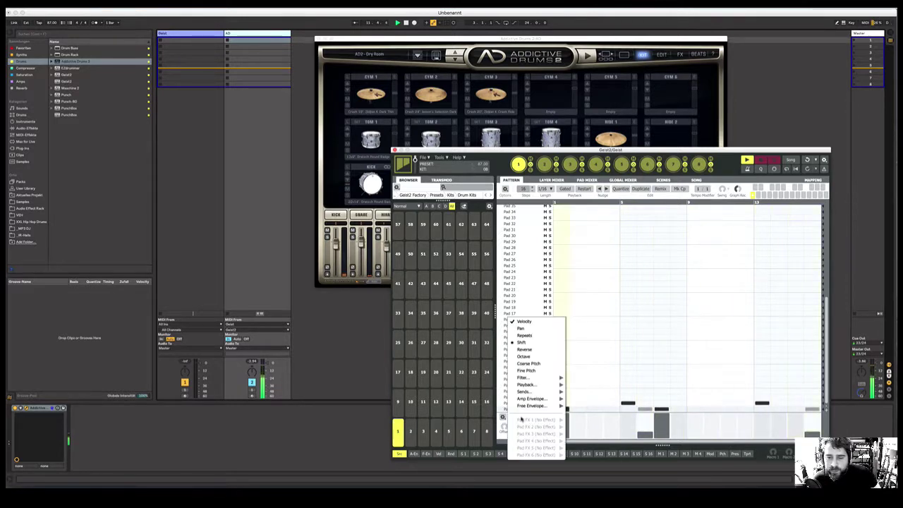
{"action": "left_click", "coordinate": [529, 344]}
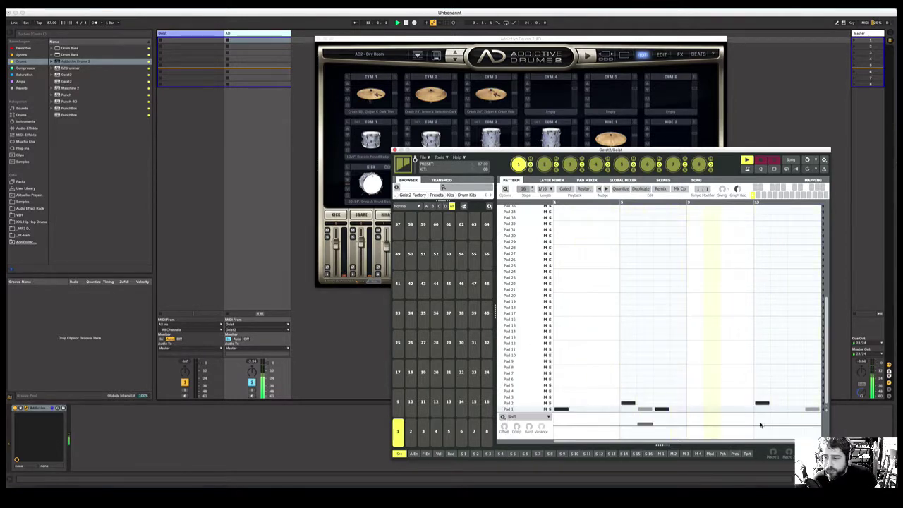
{"action": "left_click", "coordinate": [811, 425]}
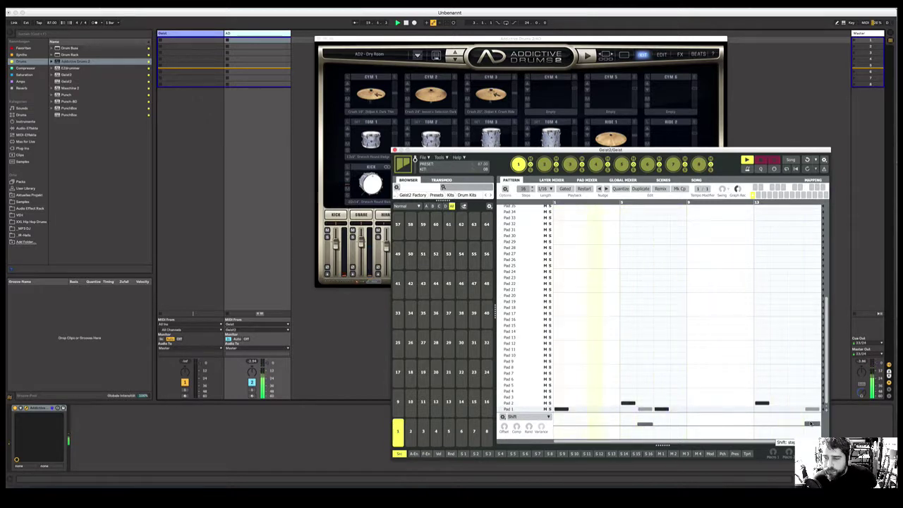
- Audition Geist2 pads 29, 28, 20 down to 17, and 16 to 14, settling on pad 13
{"action": "left_click", "coordinate": [442, 343]}
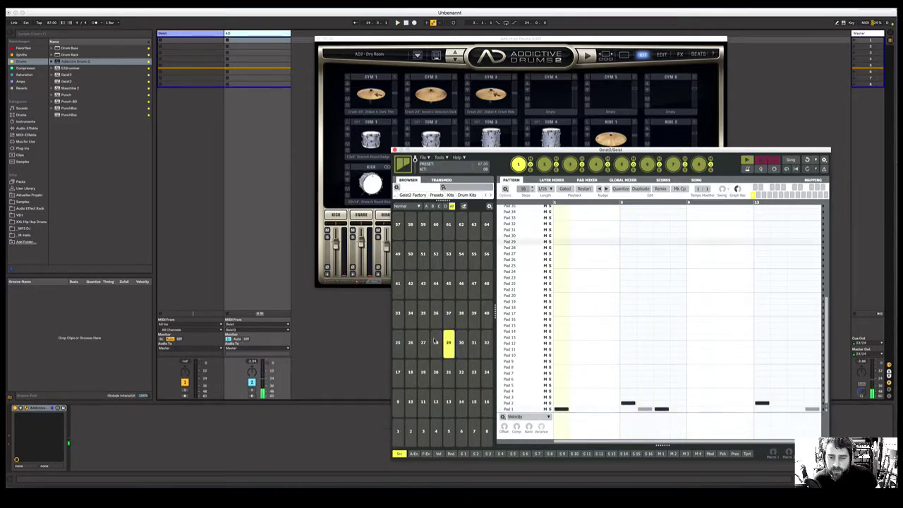
{"action": "left_click", "coordinate": [436, 343]}
{"action": "left_click", "coordinate": [435, 372]}
{"action": "left_click", "coordinate": [423, 372]}
{"action": "left_click", "coordinate": [410, 372]}
{"action": "left_click", "coordinate": [400, 375]}
{"action": "left_click", "coordinate": [487, 402]}
{"action": "left_click", "coordinate": [474, 402]}
{"action": "left_click", "coordinate": [461, 403]}
{"action": "left_click", "coordinate": [448, 404]}
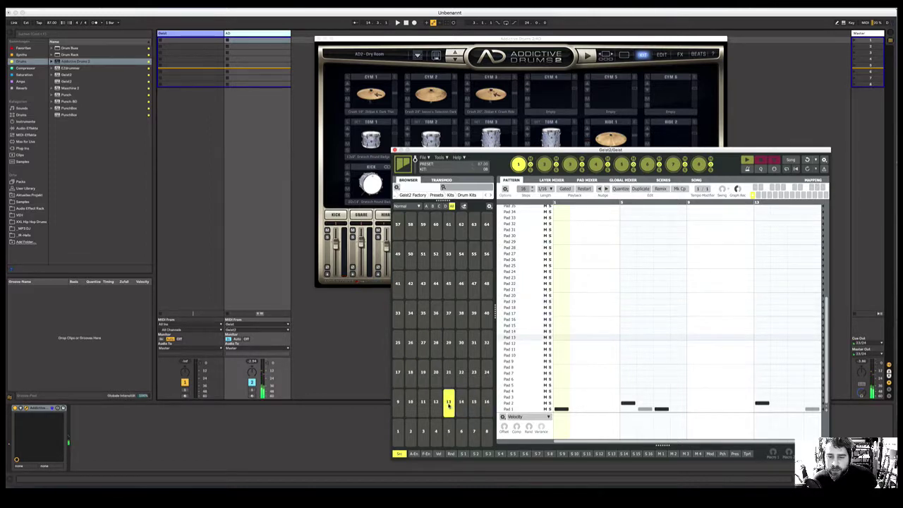
- Place Pad 13 hits on steps 1, 5, 9, 13 and soft ghost notes on steps 3, 7, 11, 15
{"action": "left_click", "coordinate": [561, 338]}
{"action": "left_click", "coordinate": [628, 338]}
{"action": "left_click", "coordinate": [696, 337]}
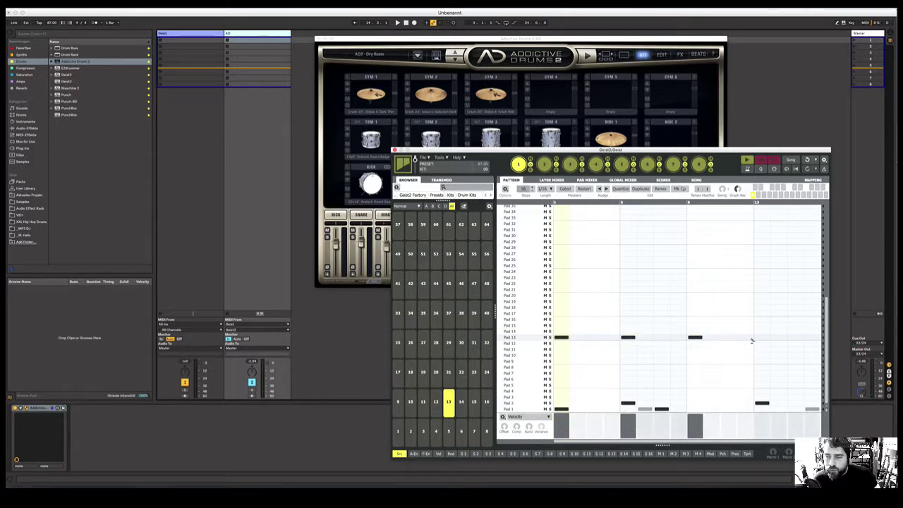
{"action": "left_click", "coordinate": [763, 338]}
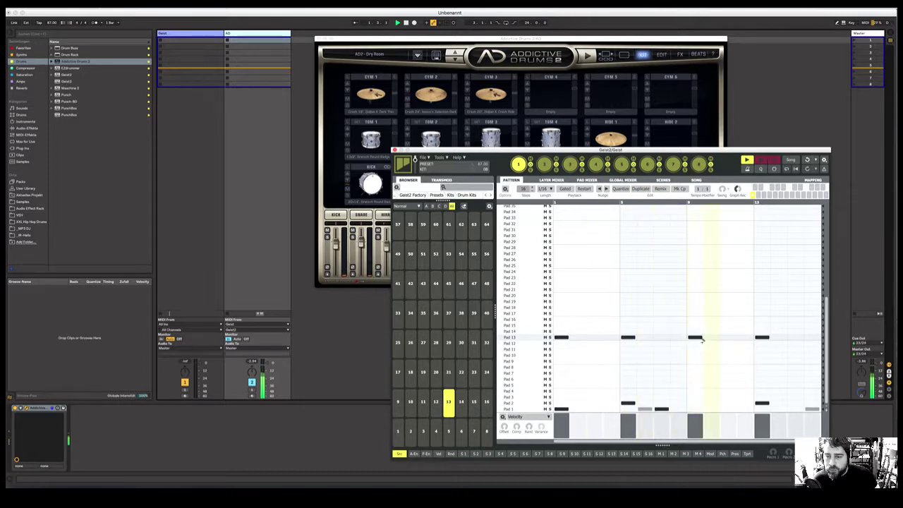
{"action": "left_click", "coordinate": [611, 337]}
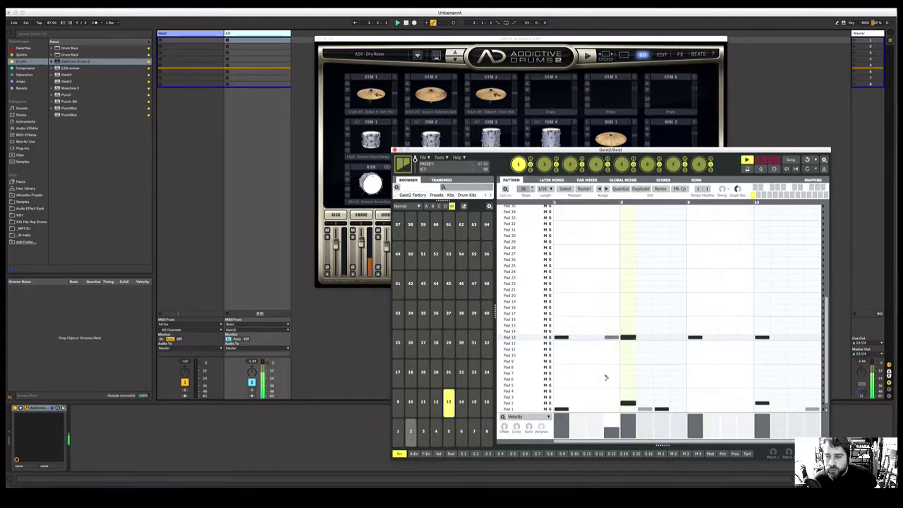
{"action": "left_click", "coordinate": [611, 338]}
{"action": "left_click", "coordinate": [595, 338]}
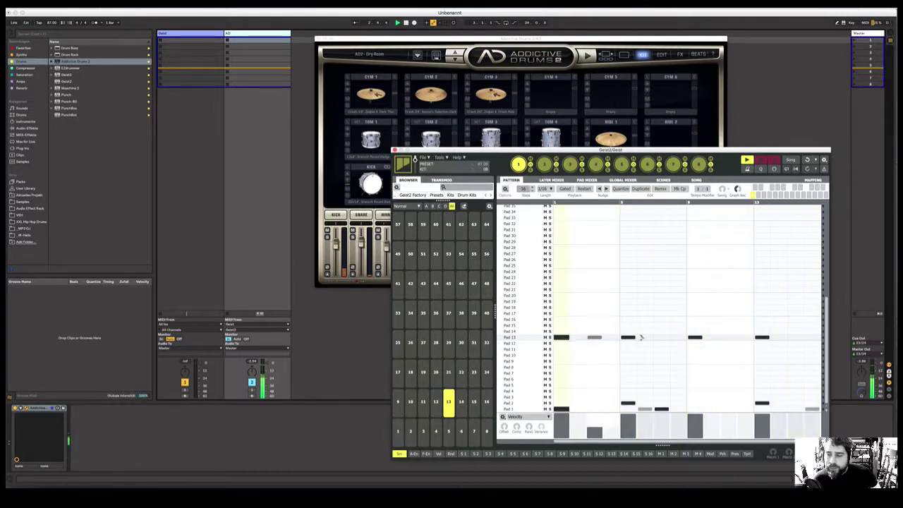
{"action": "left_click", "coordinate": [662, 338]}
{"action": "left_click", "coordinate": [731, 338]}
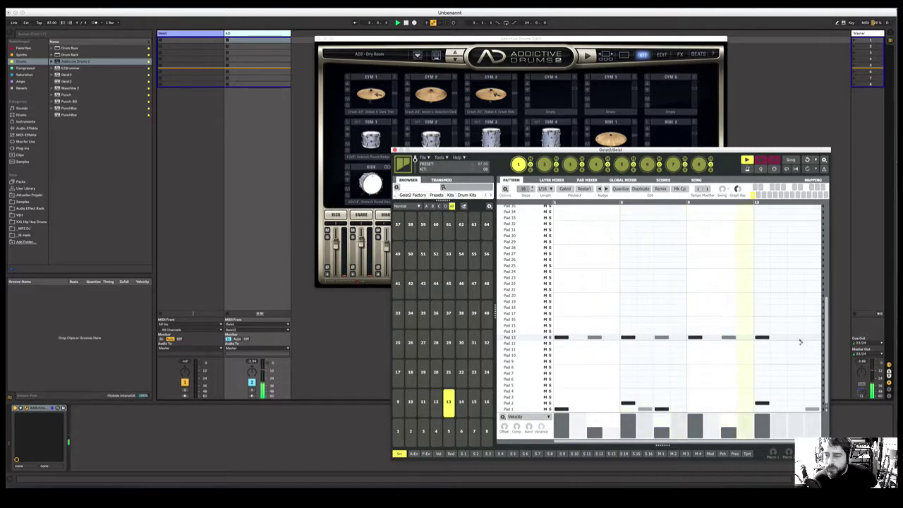
{"action": "left_click", "coordinate": [796, 338]}
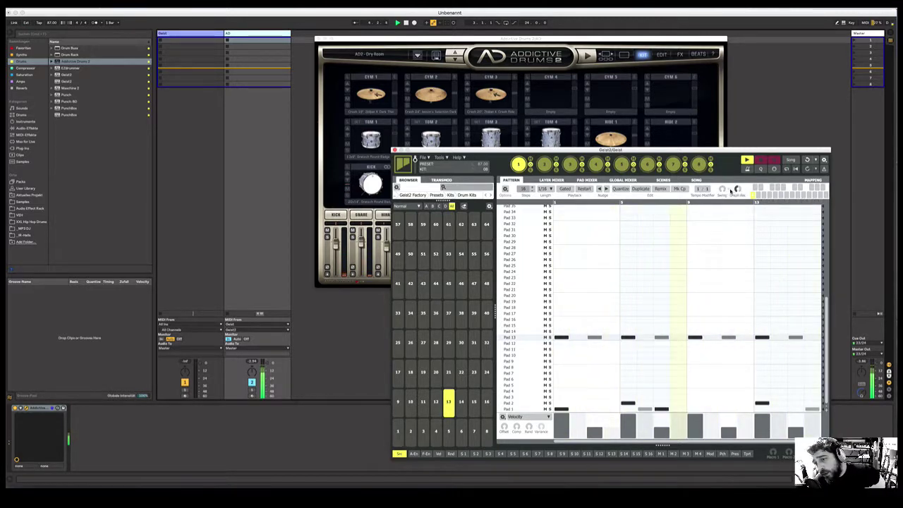
- Set Geist2's Swing knob to 026 % and stop playback
{"action": "left_click_drag", "start_coordinate": [723, 187], "coordinate": [724, 174]}
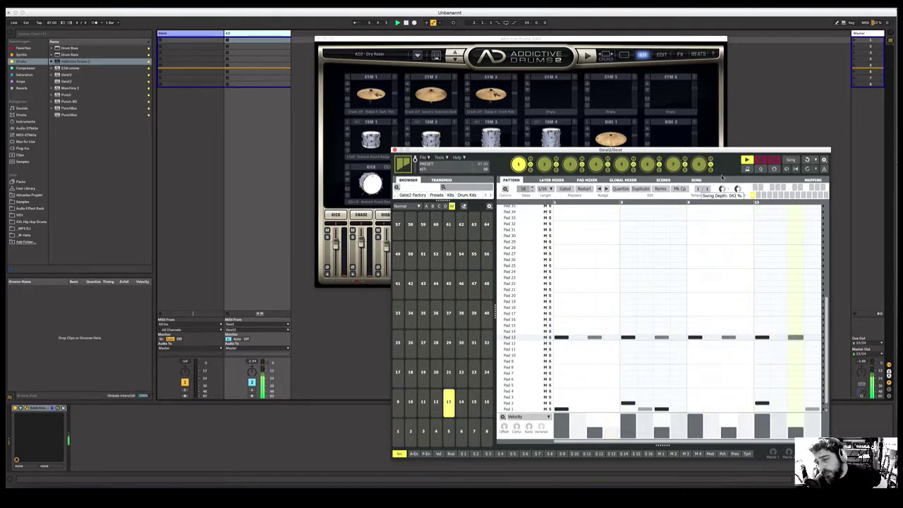
{"action": "left_click_drag", "start_coordinate": [723, 177], "coordinate": [720, 189]}
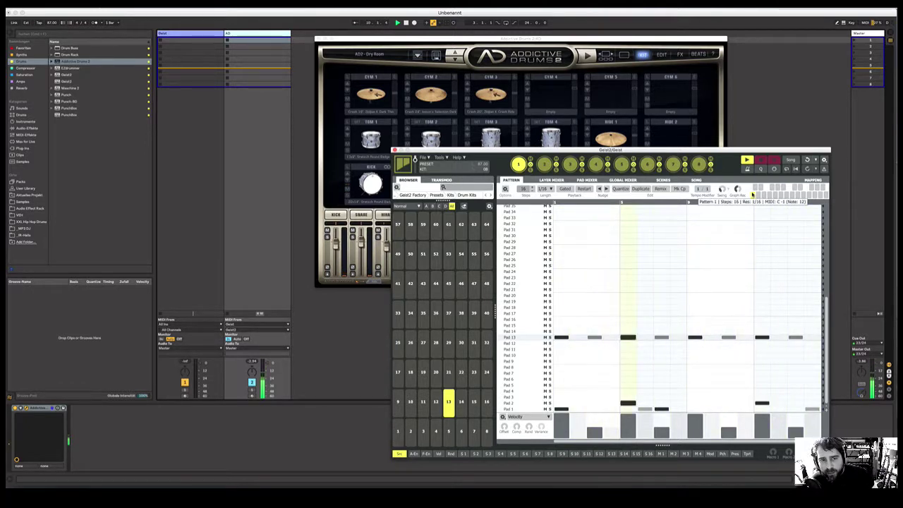
{"action": "key", "text": "space"}
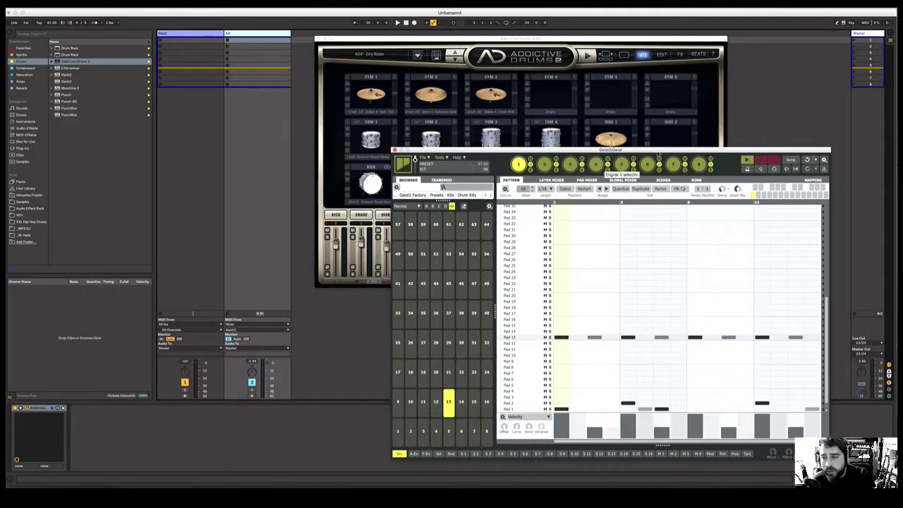
- Drag Geist2's MIDI export into the Geist track's first clip slot and pull the loop brace to bar 2
{"action": "left_click_drag", "start_coordinate": [753, 198], "coordinate": [173, 41]}
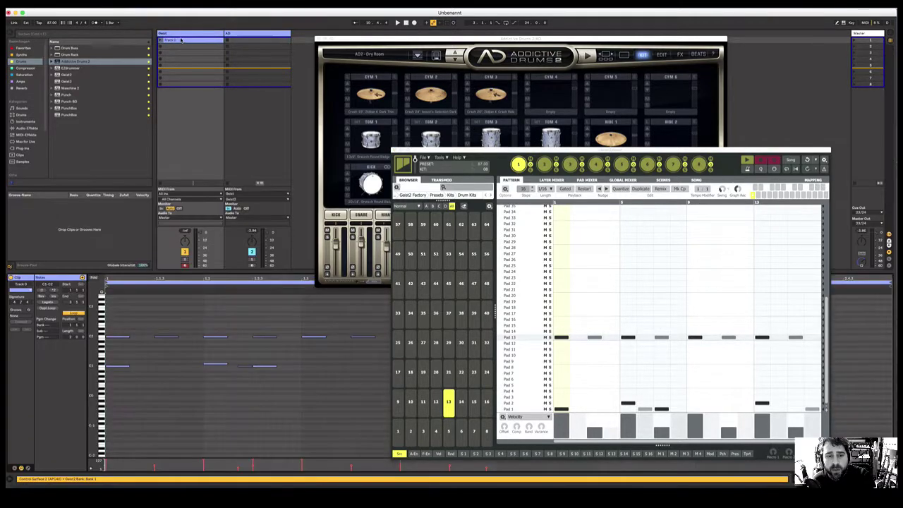
{"action": "left_click_drag", "start_coordinate": [456, 146], "coordinate": [232, 403]}
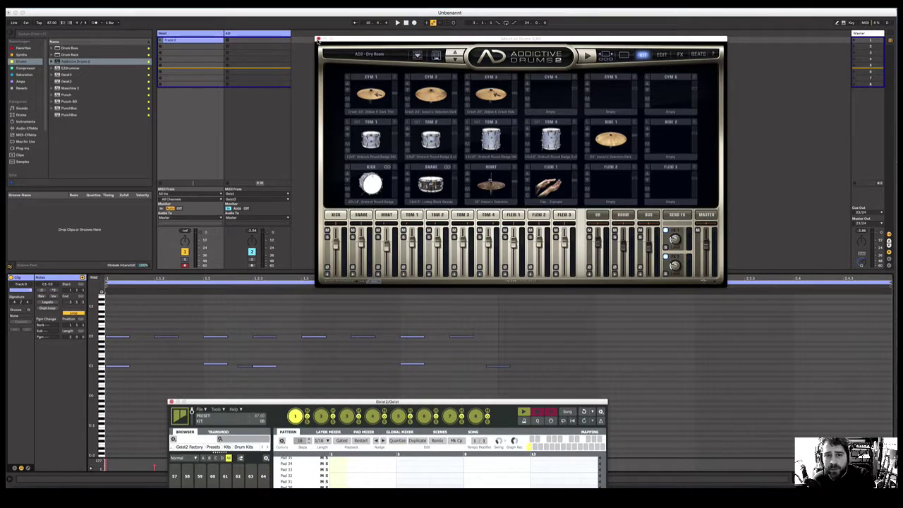
{"action": "left_click_drag", "start_coordinate": [339, 40], "coordinate": [292, 395]}
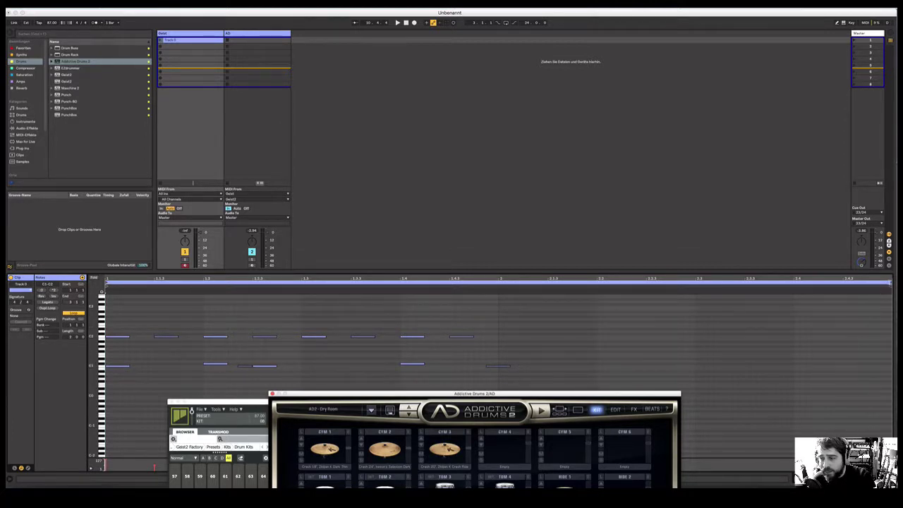
{"action": "left_click_drag", "start_coordinate": [890, 281], "coordinate": [499, 316]}
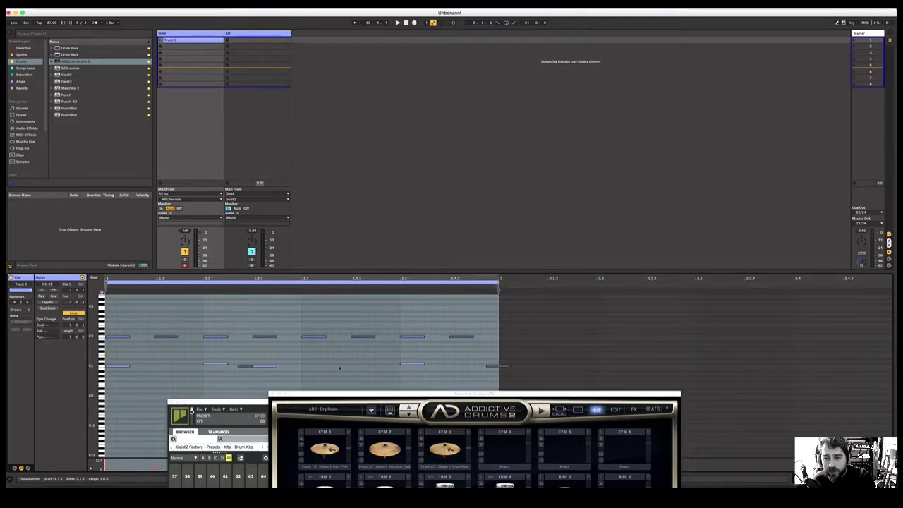
{"action": "left_click_drag", "start_coordinate": [247, 404], "coordinate": [477, 124]}
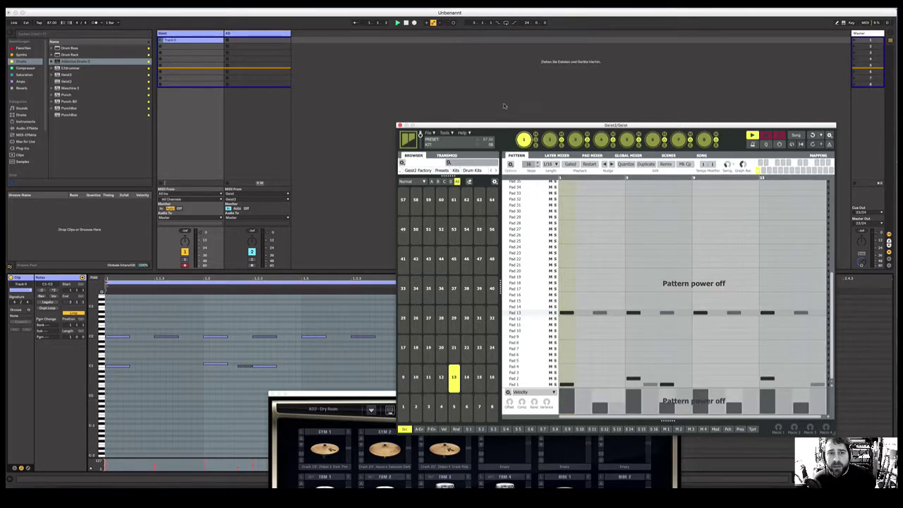
- Start playback of the new Geist clip and move the Geist2 and Addictive Drums windows aside
{"action": "left_click", "coordinate": [161, 40]}
{"action": "key", "text": "space"}
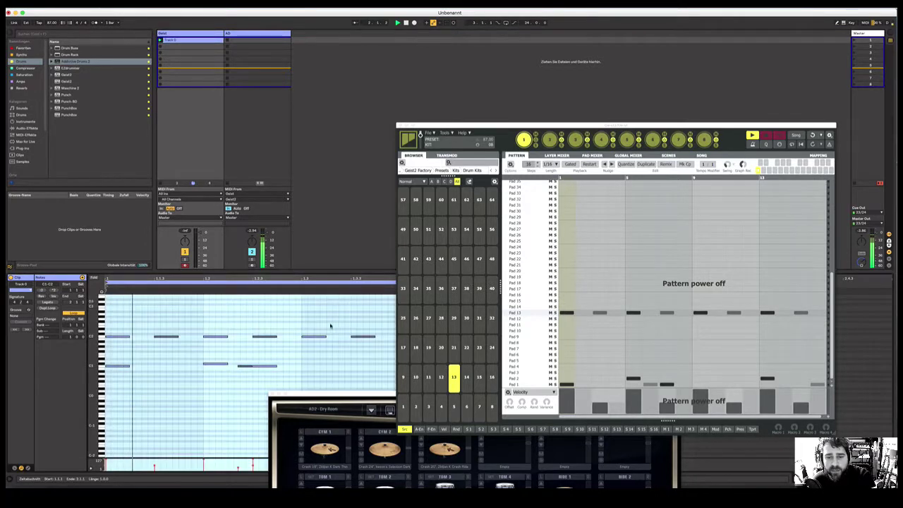
{"action": "left_click_drag", "start_coordinate": [419, 125], "coordinate": [458, 67]}
{"action": "left_click_drag", "start_coordinate": [327, 395], "coordinate": [341, 430]}
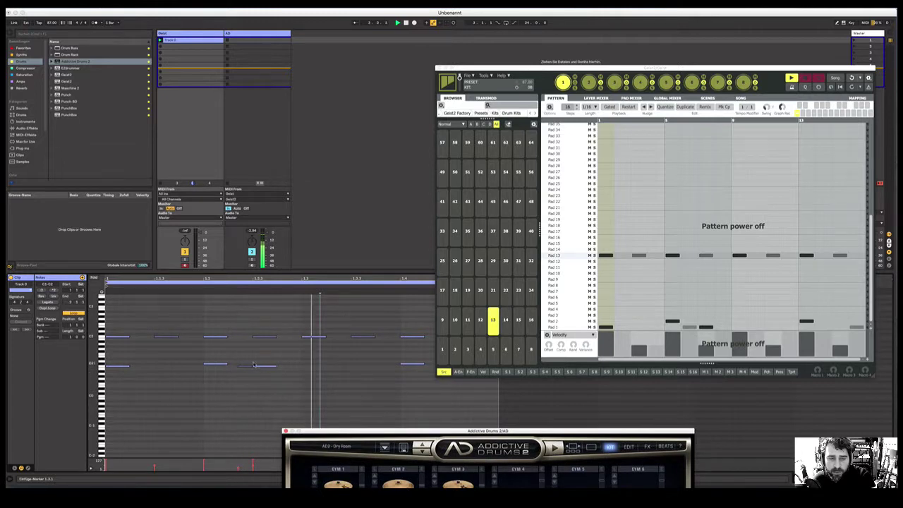
- Enlarge and zoom the piano roll to show the clip's drum notes, then bring Addictive Drums back up
{"action": "left_click_drag", "start_coordinate": [303, 273], "coordinate": [304, 156]}
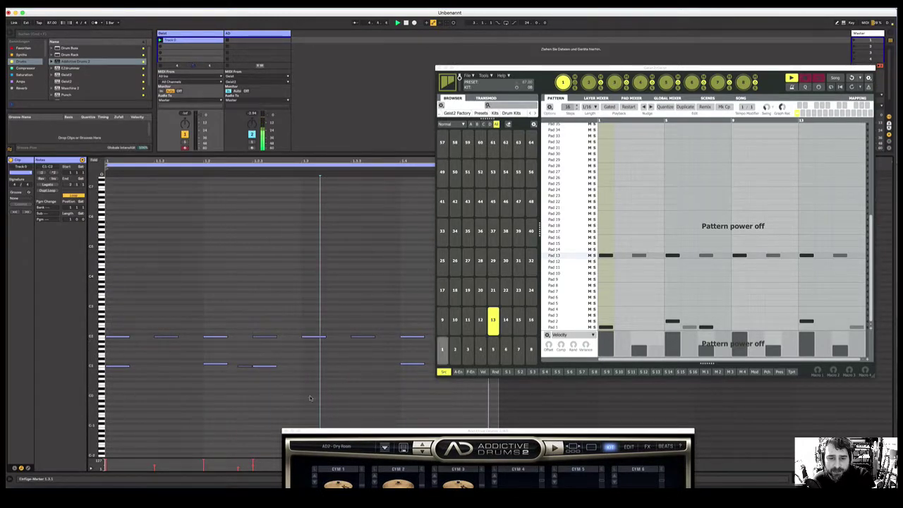
{"action": "scroll", "coordinate": [153, 355], "scroll_direction": "up", "scroll_amount": 5}
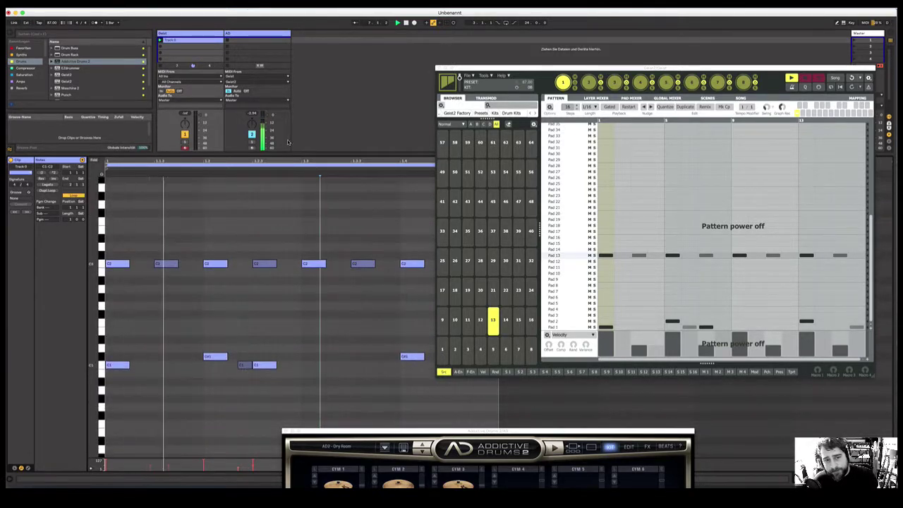
{"action": "left_click_drag", "start_coordinate": [271, 153], "coordinate": [260, 291]}
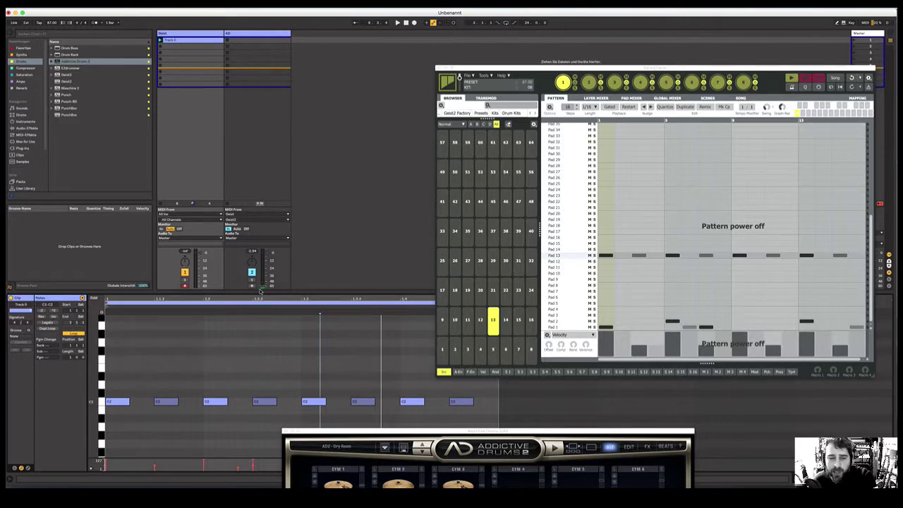
{"action": "left_click_drag", "start_coordinate": [351, 434], "coordinate": [382, 220]}
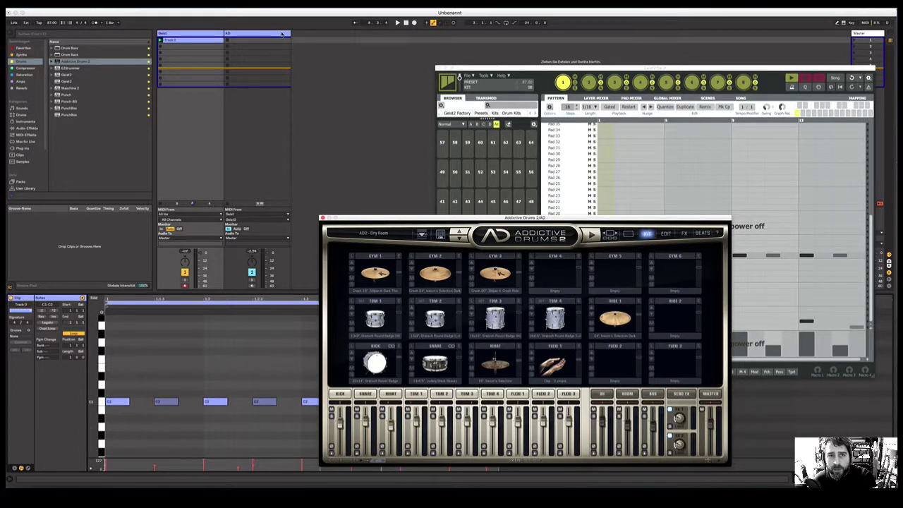
{"action": "left_click", "coordinate": [206, 35]}
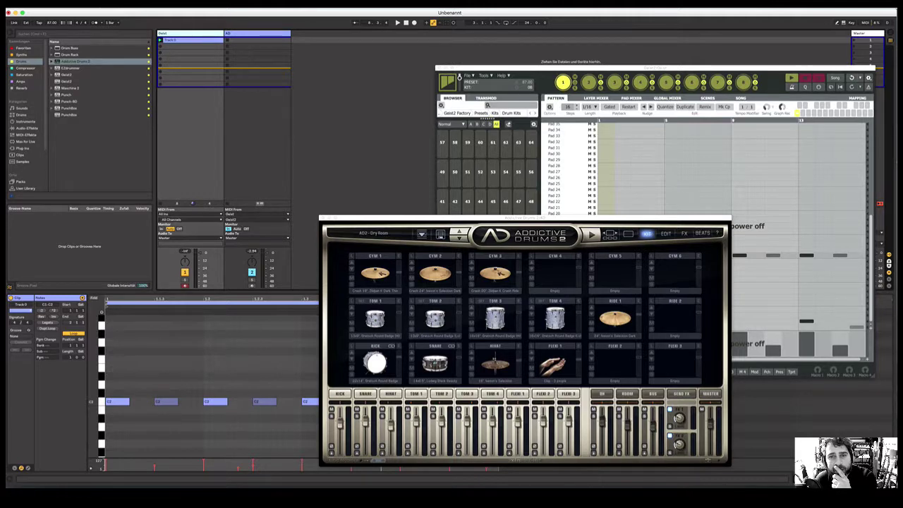
{"action": "left_click", "coordinate": [734, 3]}
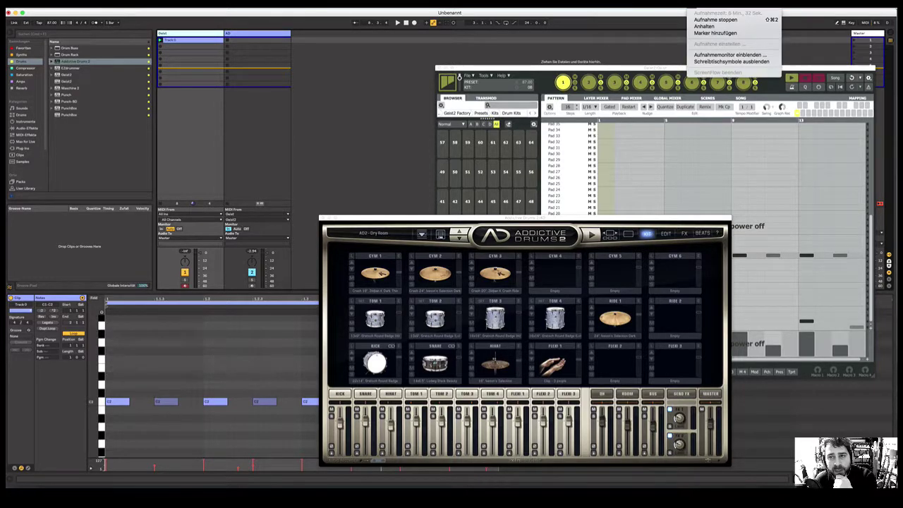